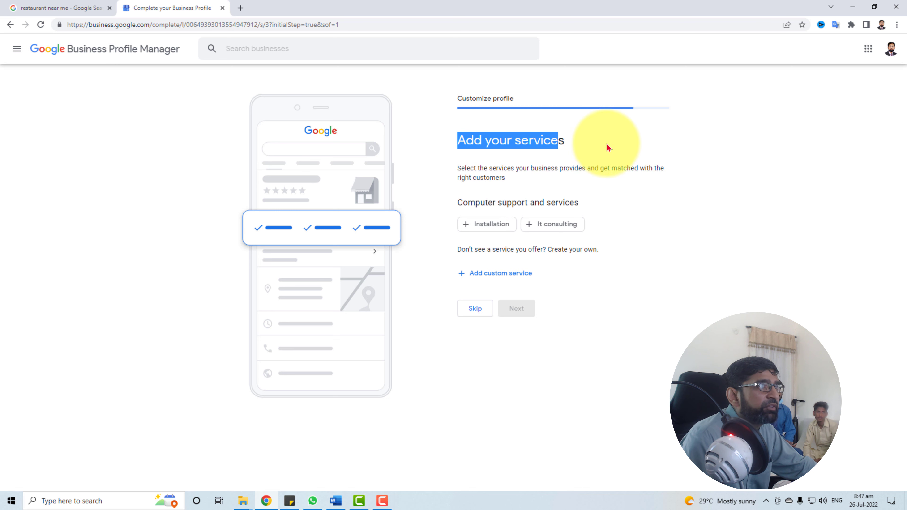
# - Add Digital Marketing and Website Development as custom services in the business profile
pyautogui.click(500, 280)
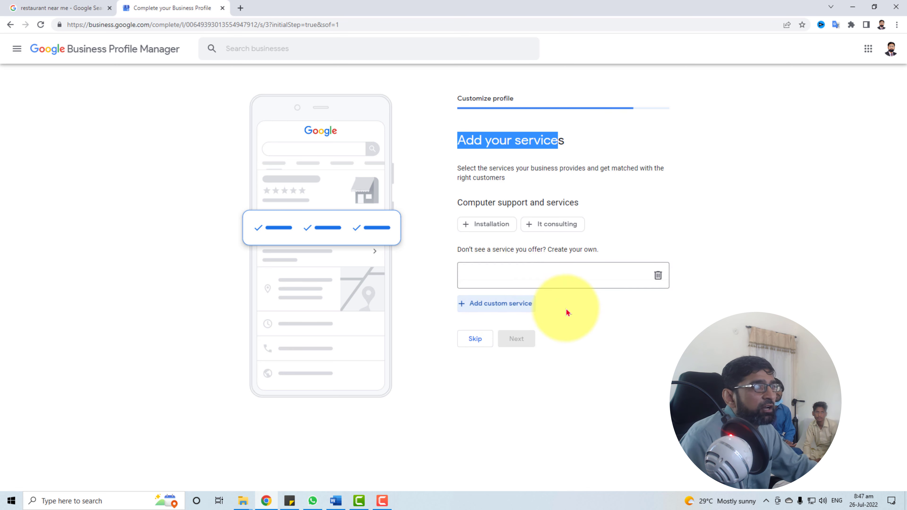
pyautogui.click(506, 274)
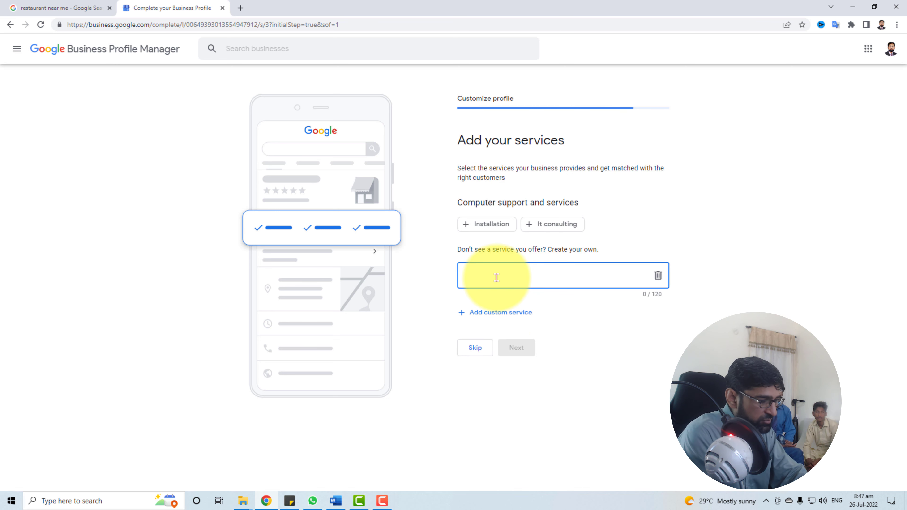
pyautogui.write('Digital Marketing')
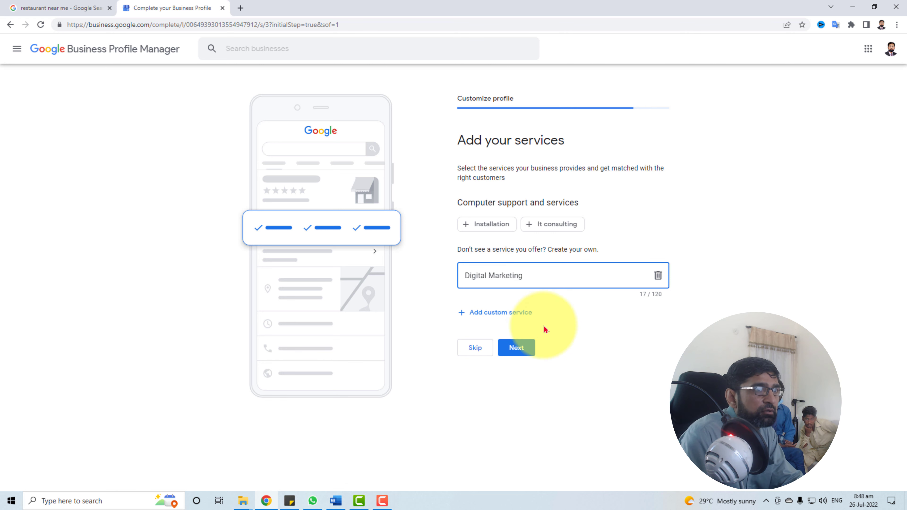
pyautogui.click(510, 319)
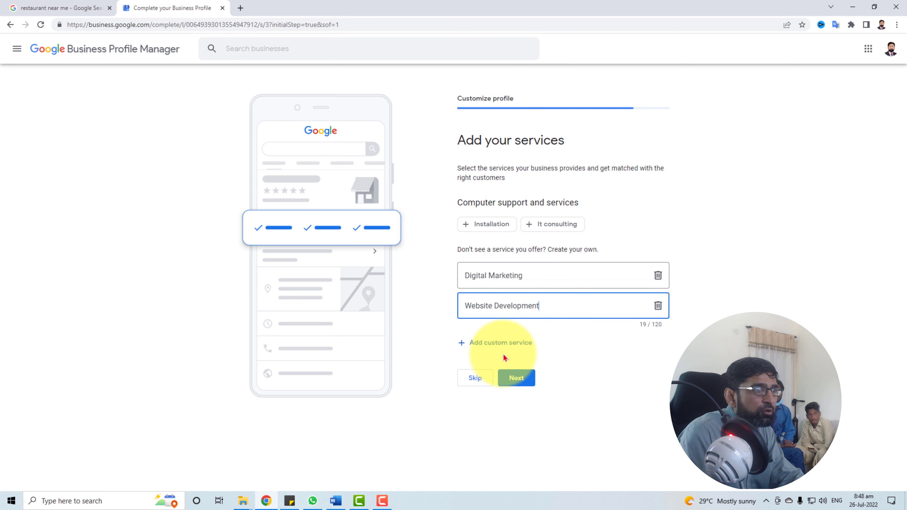
# - Add Social Media Marketing and Search Engine Optimization as further custom services, and continue to the business hours
pyautogui.click(500, 344)
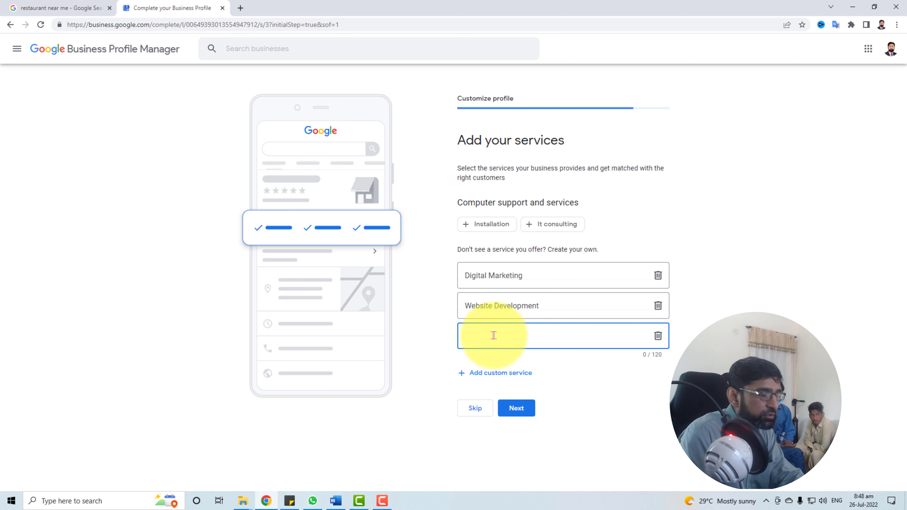
pyautogui.write('Social Media Marketing')
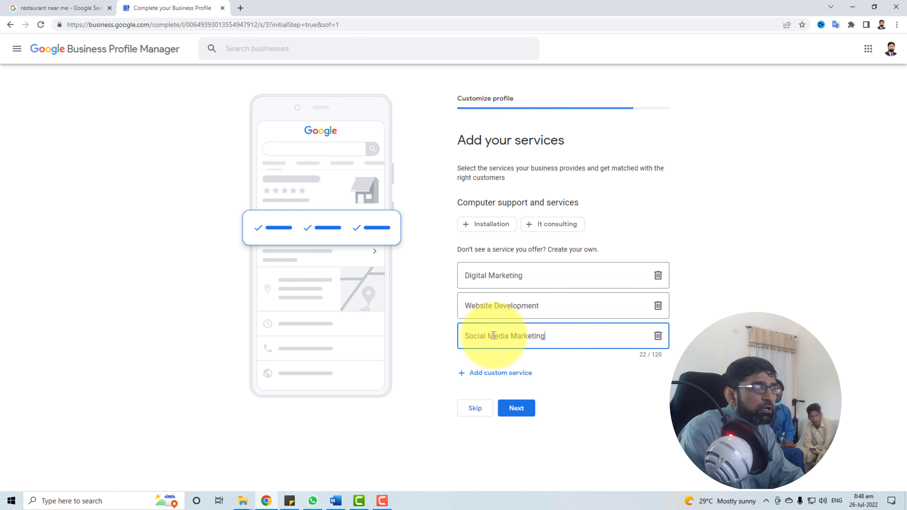
pyautogui.click(502, 373)
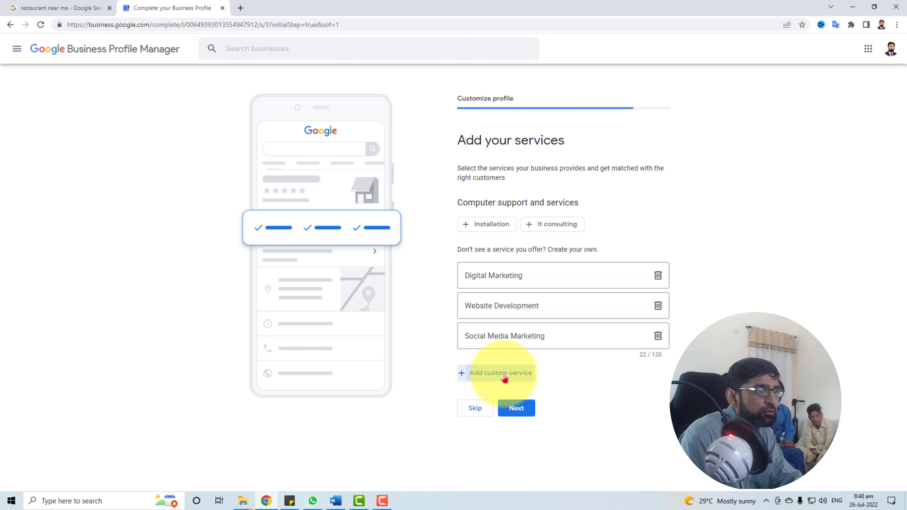
pyautogui.write('Search Engine Optimization')
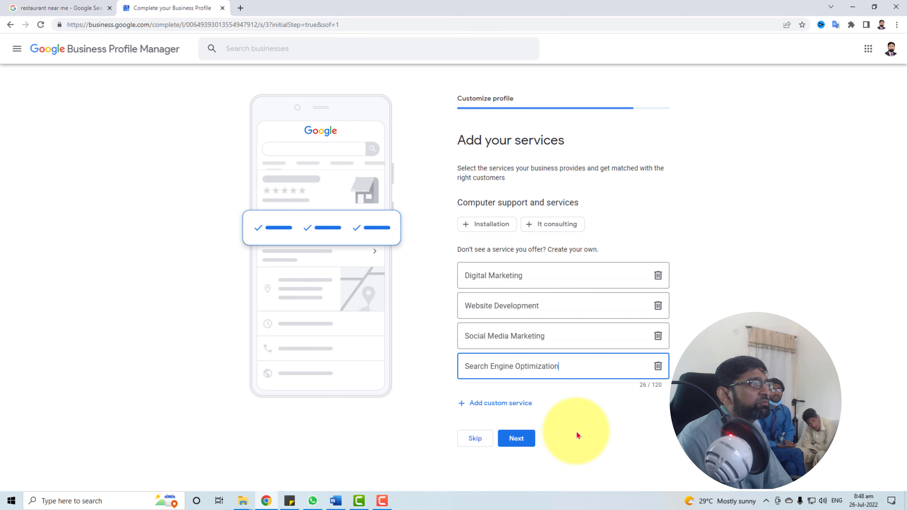
pyautogui.click(521, 443)
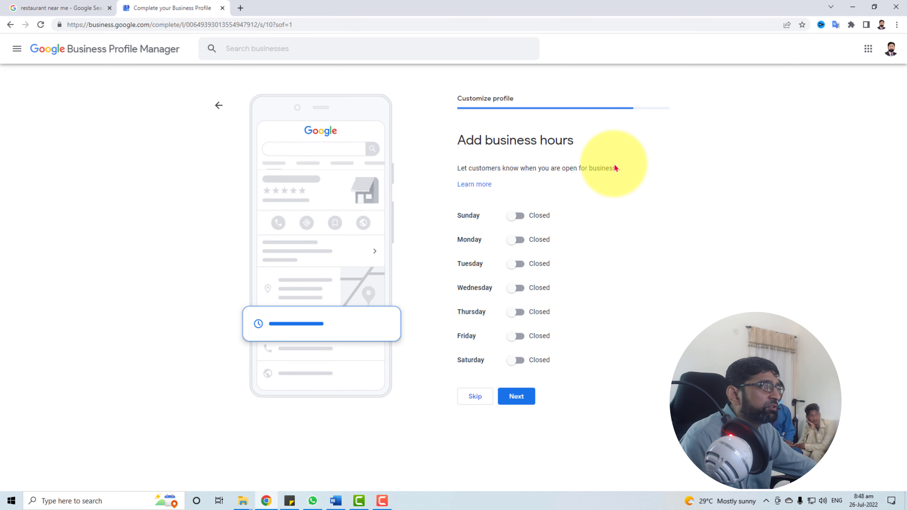
# - Mark the business as open on Monday, Tuesday, Wednesday, Thursday and Friday
pyautogui.click(518, 243)
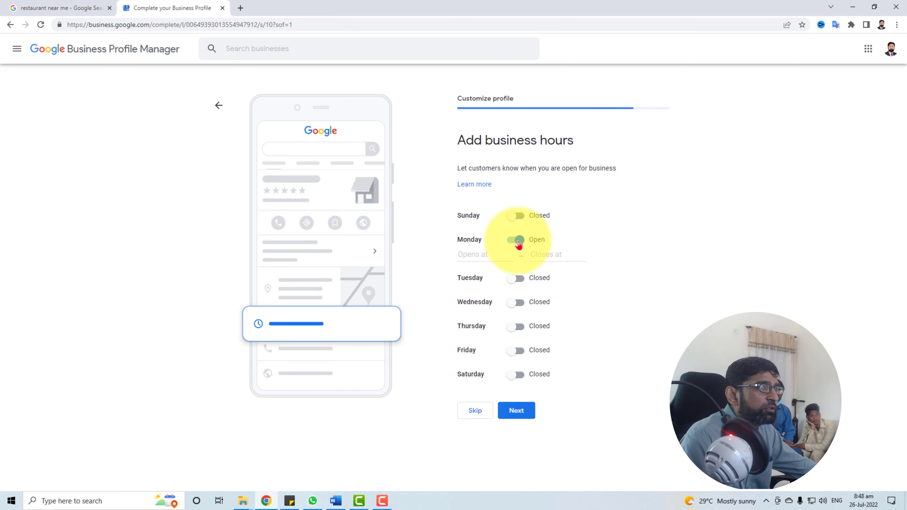
pyautogui.click(519, 280)
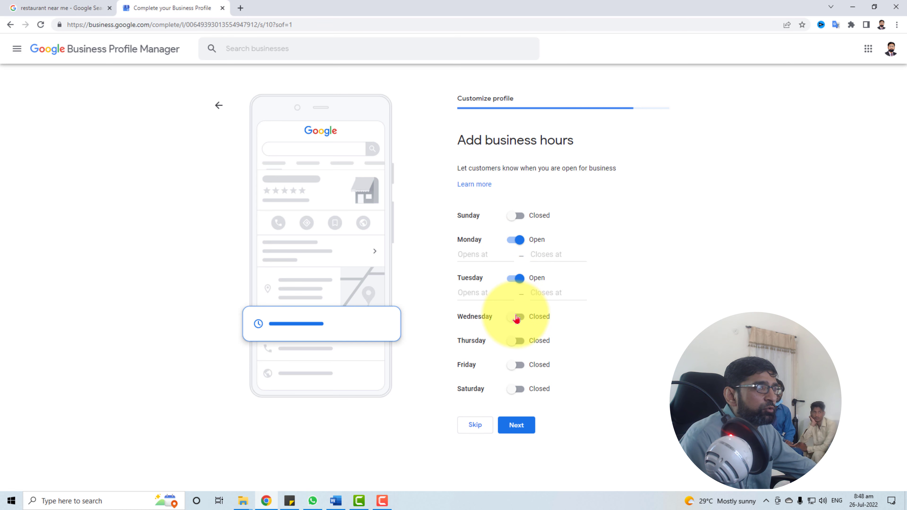
pyautogui.click(517, 319)
pyautogui.click(518, 357)
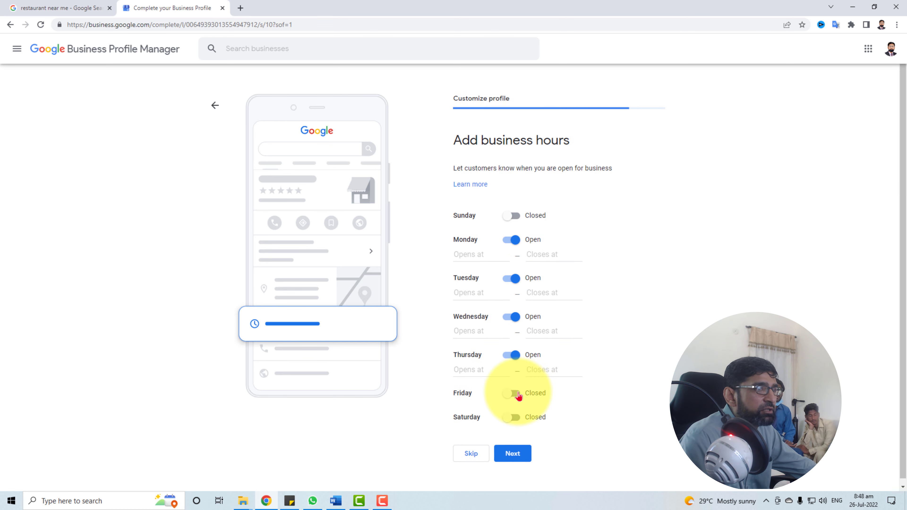
pyautogui.click(519, 396)
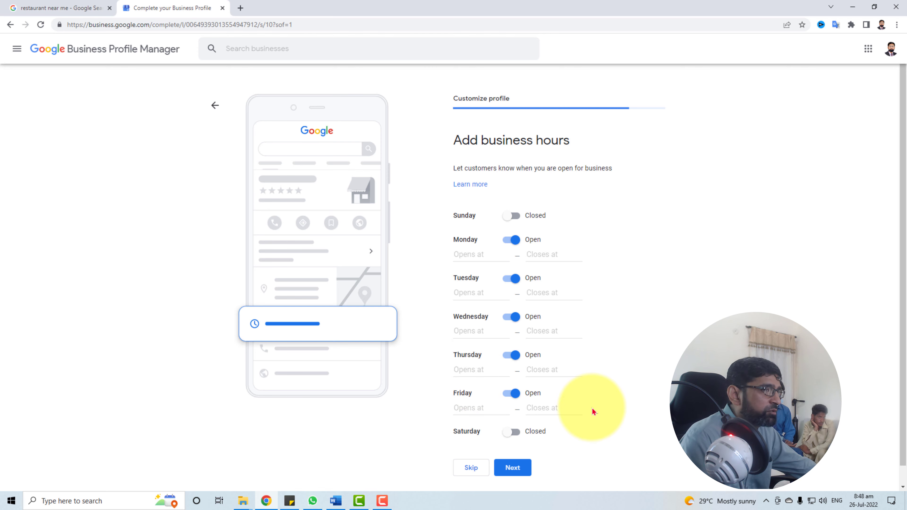
# - Set Monday's business hours to open at 8:00 AM and close at 4:00 PM
pyautogui.scroll(-1, 592, 408)
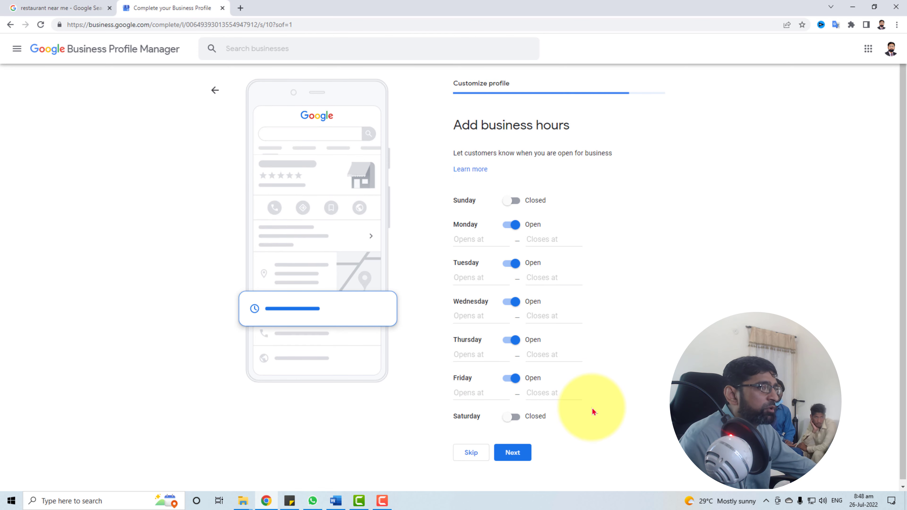
pyautogui.click(462, 233)
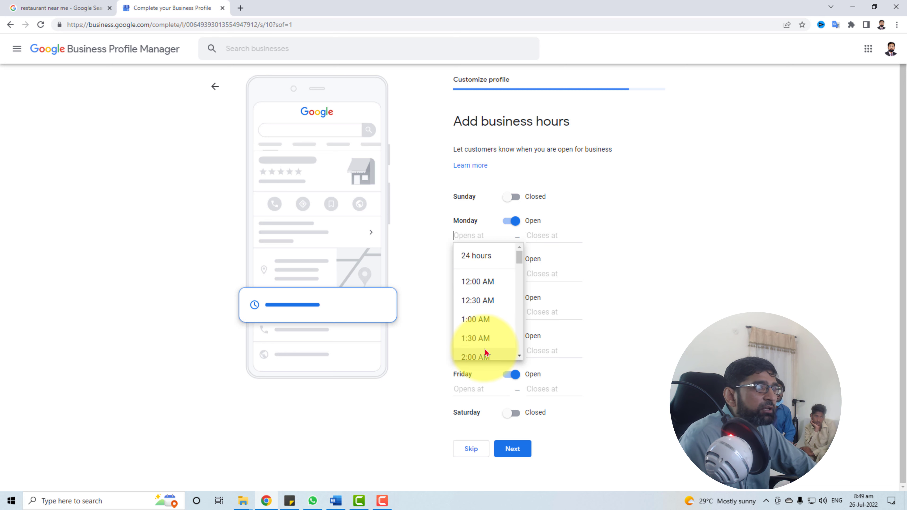
pyautogui.scroll(-4, 486, 354)
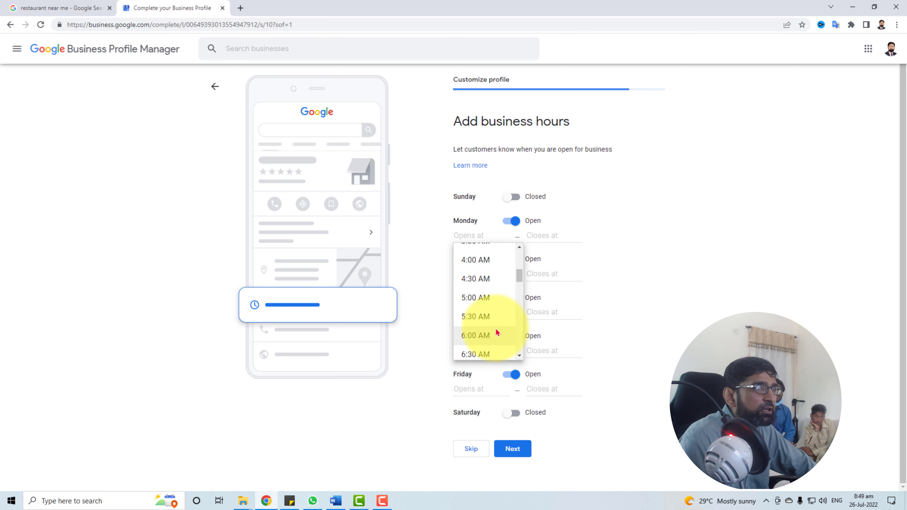
pyautogui.moveTo(519, 279); pyautogui.dragTo(522, 293)
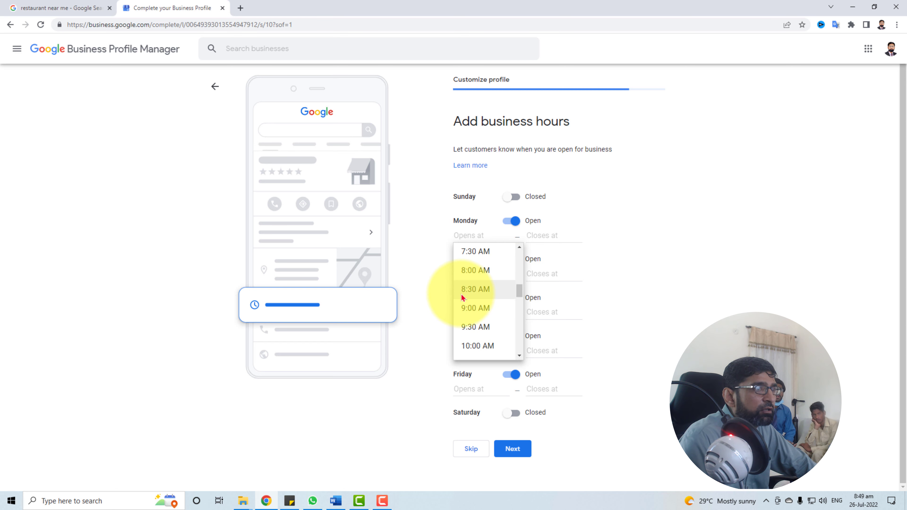
pyautogui.click(472, 279)
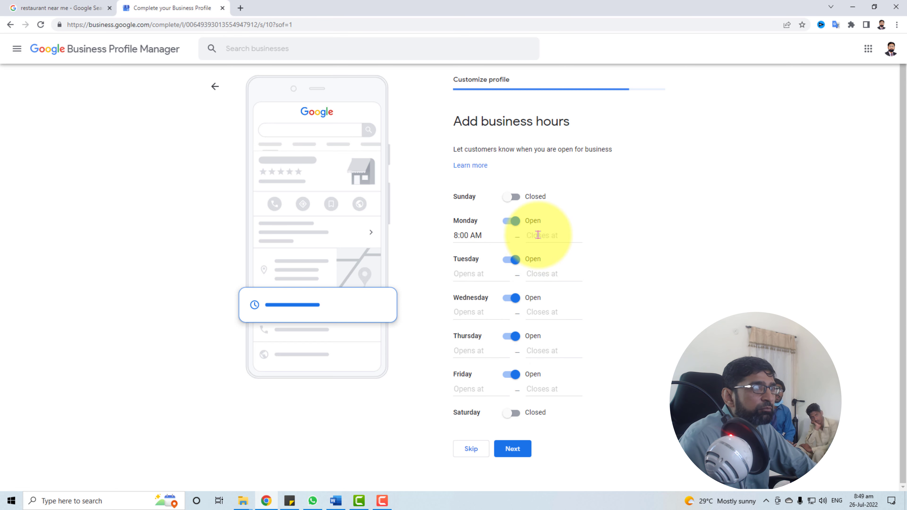
pyautogui.click(539, 235)
pyautogui.moveTo(593, 262); pyautogui.dragTo(594, 323)
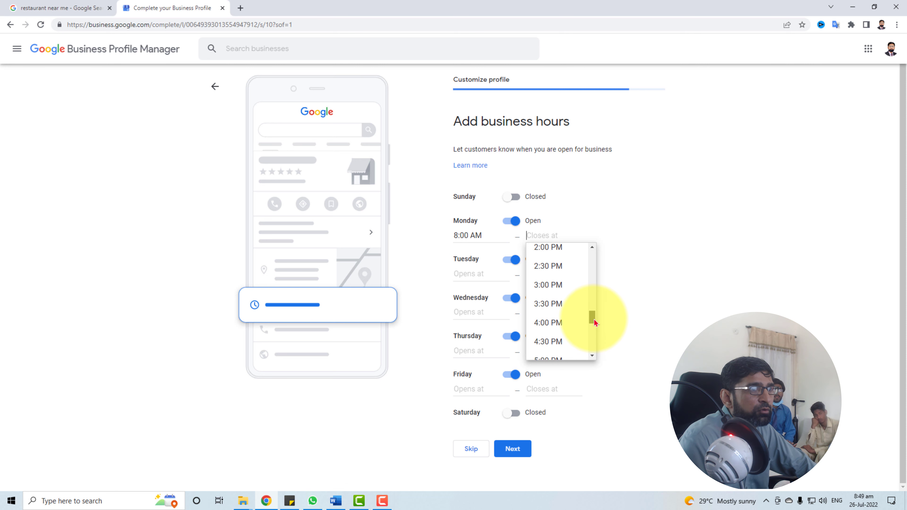
pyautogui.click(549, 323)
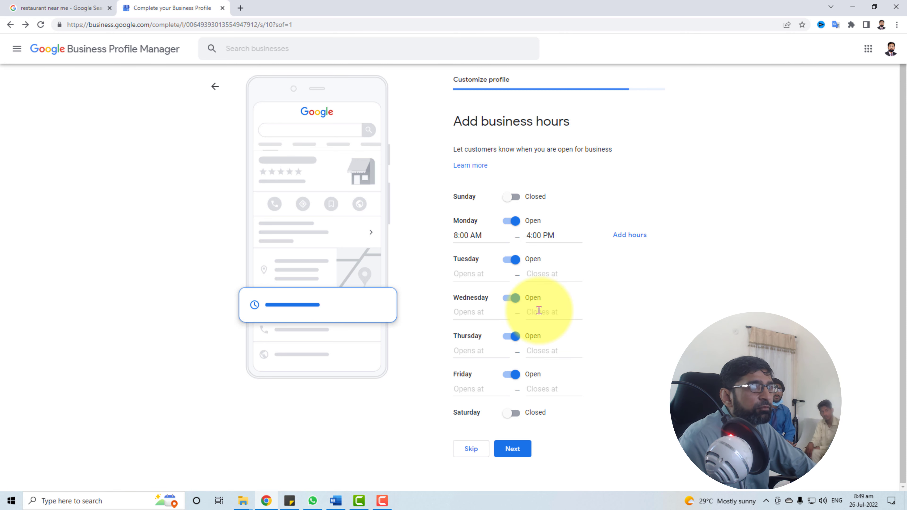
# - Set Tuesday's business hours to open at 8:00 AM and close at 4:00 AM
pyautogui.click(460, 276)
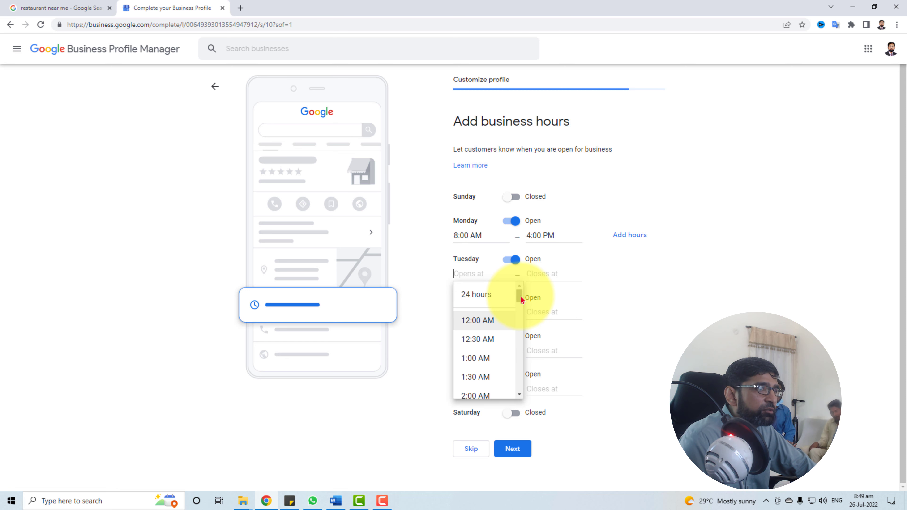
pyautogui.moveTo(522, 299)
pyautogui.mouseDown()
pyautogui.moveTo(521, 313)
pyautogui.moveTo(517, 304)
pyautogui.mouseUp()
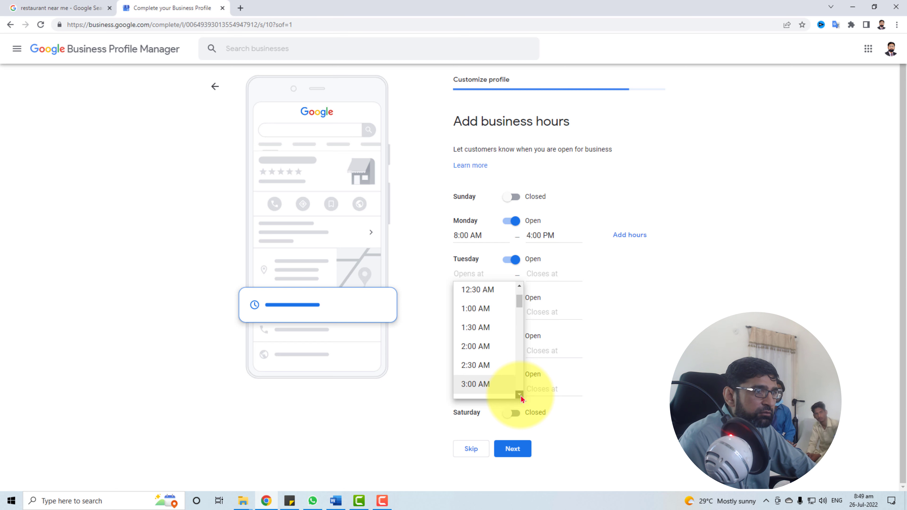
pyautogui.moveTo(522, 399); pyautogui.dragTo(522, 399)
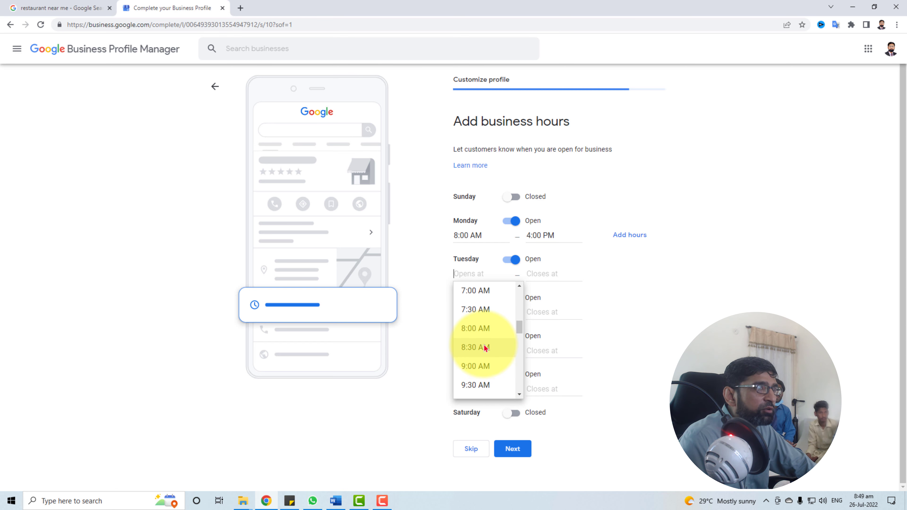
pyautogui.click(479, 328)
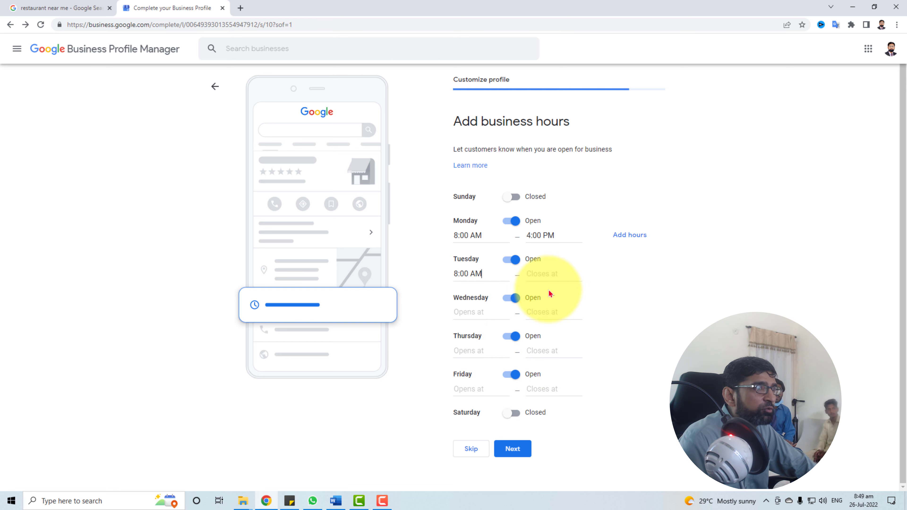
pyautogui.click(544, 274)
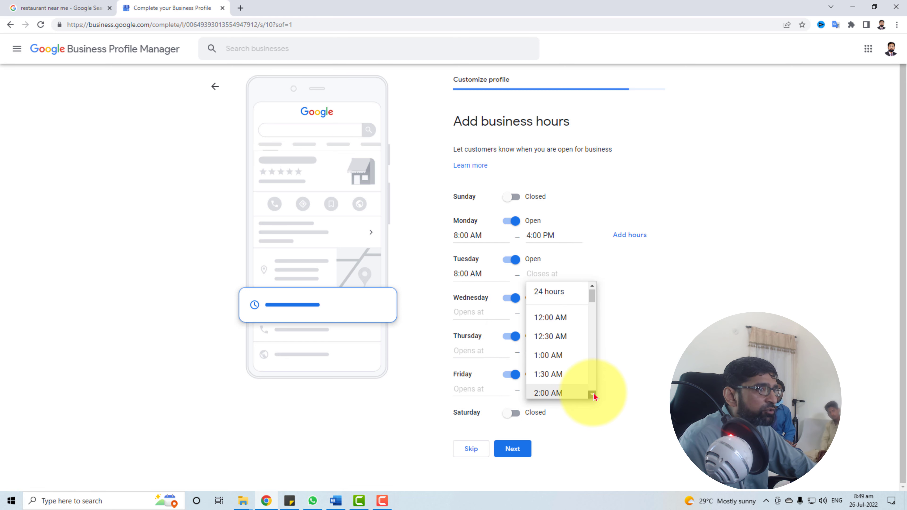
pyautogui.moveTo(593, 394); pyautogui.dragTo(594, 394)
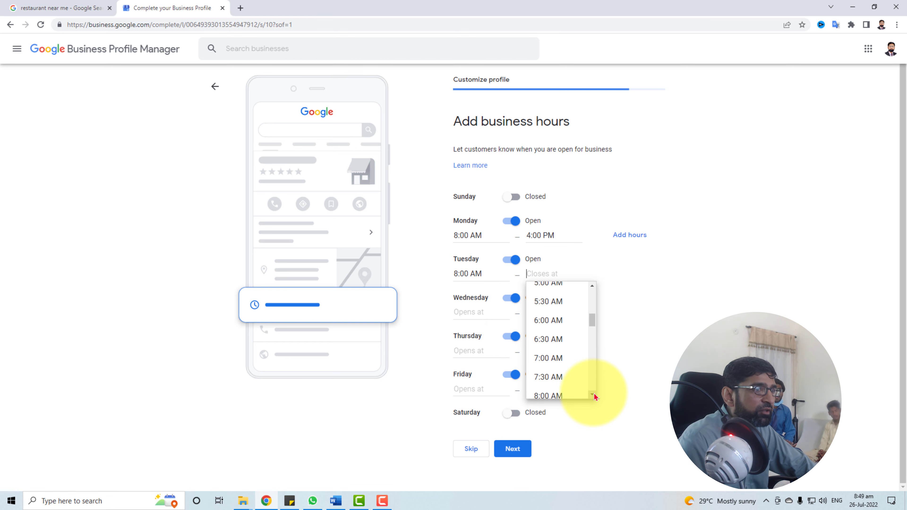
pyautogui.moveTo(592, 288); pyautogui.dragTo(589, 286)
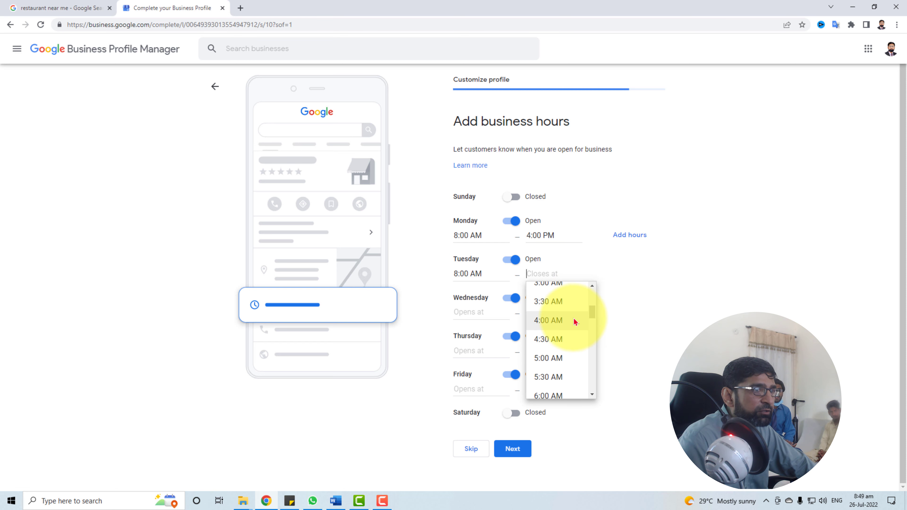
pyautogui.click(569, 324)
# - Set Wednesday's business hours to open at 8:00 AM and close at 4:00 PM
pyautogui.click(463, 313)
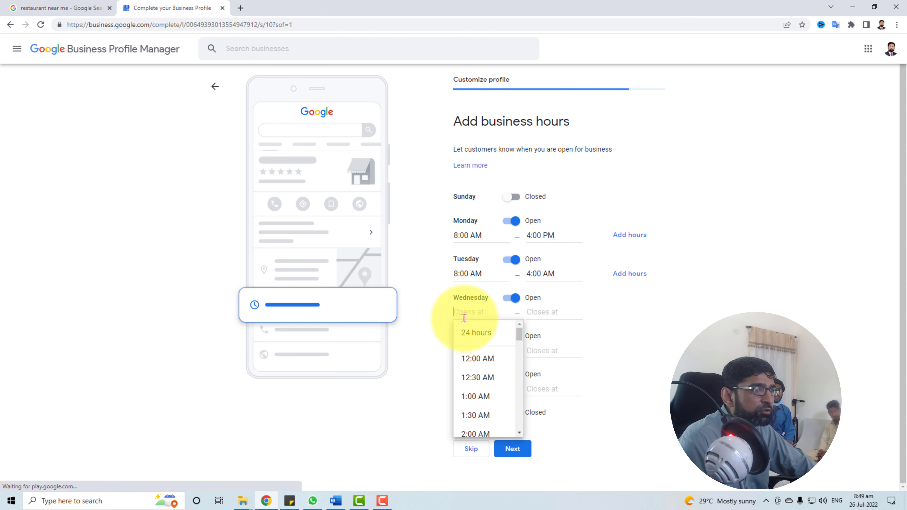
pyautogui.moveTo(521, 438); pyautogui.dragTo(521, 439)
pyautogui.click(506, 427)
pyautogui.click(535, 311)
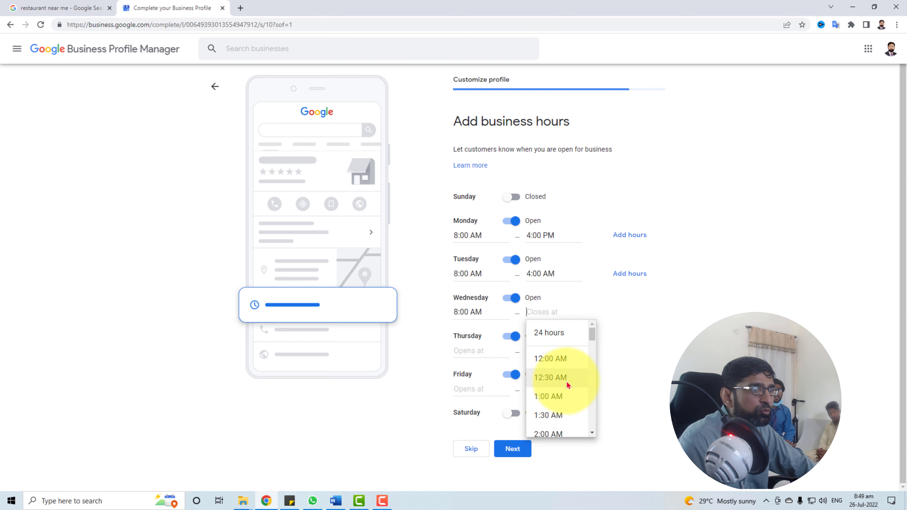
pyautogui.moveTo(592, 435); pyautogui.dragTo(591, 430)
pyautogui.scroll(-5, 550, 379)
pyautogui.click(543, 365)
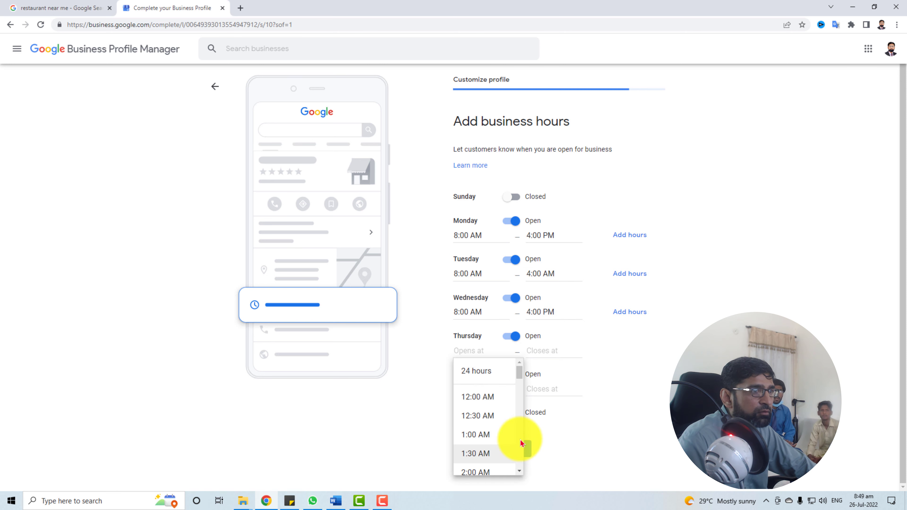
# - Set Thursday's hours from 8:00 AM to 4:00 PM and Friday's opening time to 8:00 AM
pyautogui.scroll(-3, 520, 442)
pyautogui.scroll(-4, 520, 439)
pyautogui.click(478, 391)
pyautogui.click(547, 350)
pyautogui.scroll(-14, 573, 432)
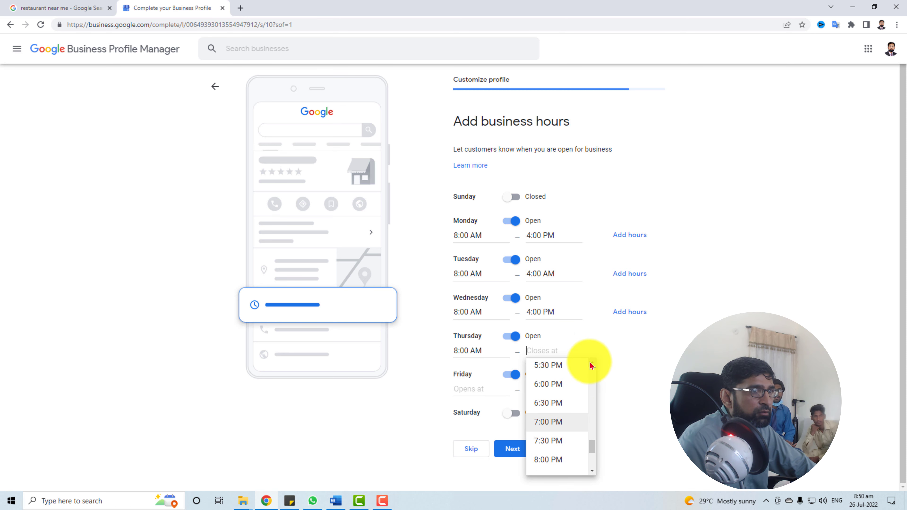
pyautogui.click(591, 363)
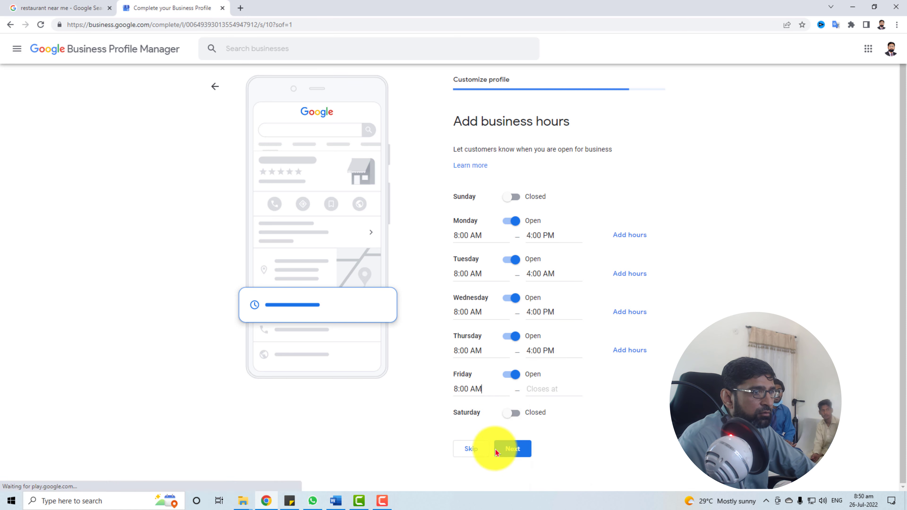
# - Choose Friday's closing time and continue from the business hours to the messaging settings
pyautogui.click(553, 389)
pyautogui.scroll(-10, 581, 437)
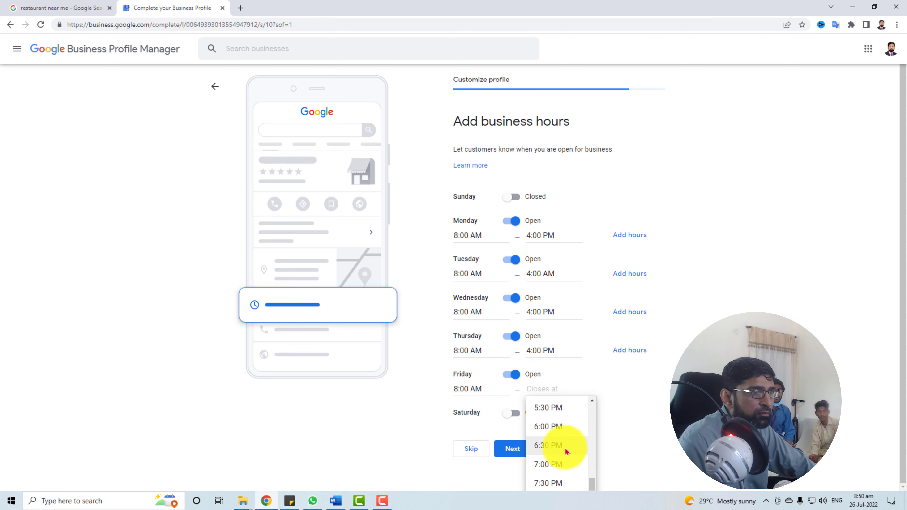
pyautogui.scroll(3, 571, 463)
pyautogui.moveTo(594, 465); pyautogui.dragTo(595, 472)
pyautogui.click(554, 465)
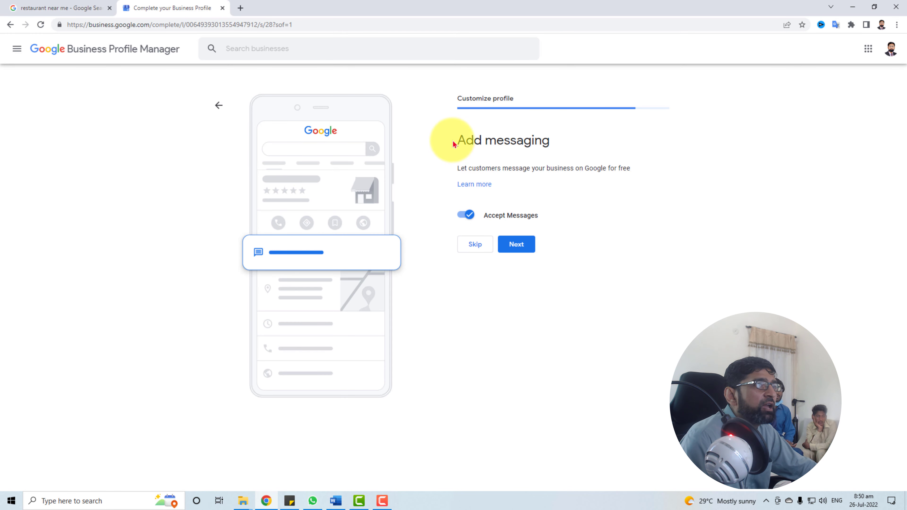
pyautogui.moveTo(458, 140); pyautogui.dragTo(535, 140)
pyautogui.moveTo(451, 169); pyautogui.dragTo(638, 182)
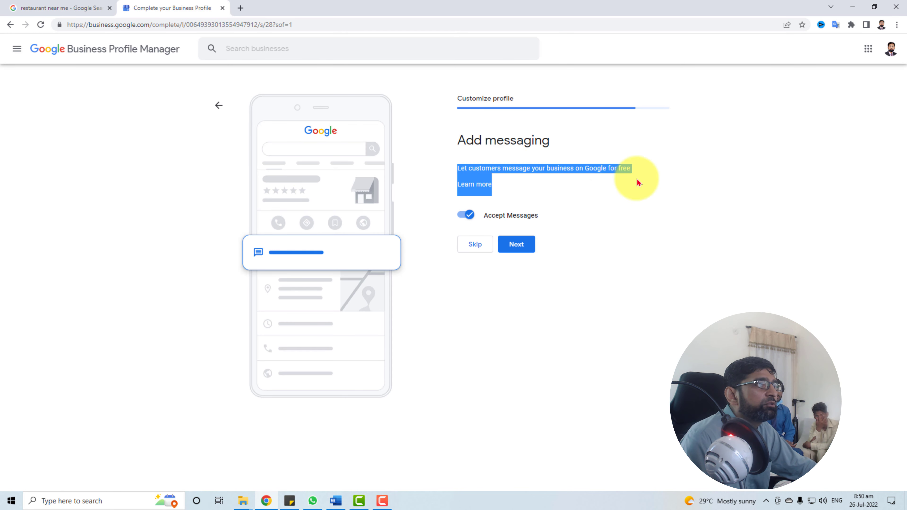
# - Keep Accept Messages enabled, continue, and enter the business description "We are offereing digital marketing services"
pyautogui.click(583, 225)
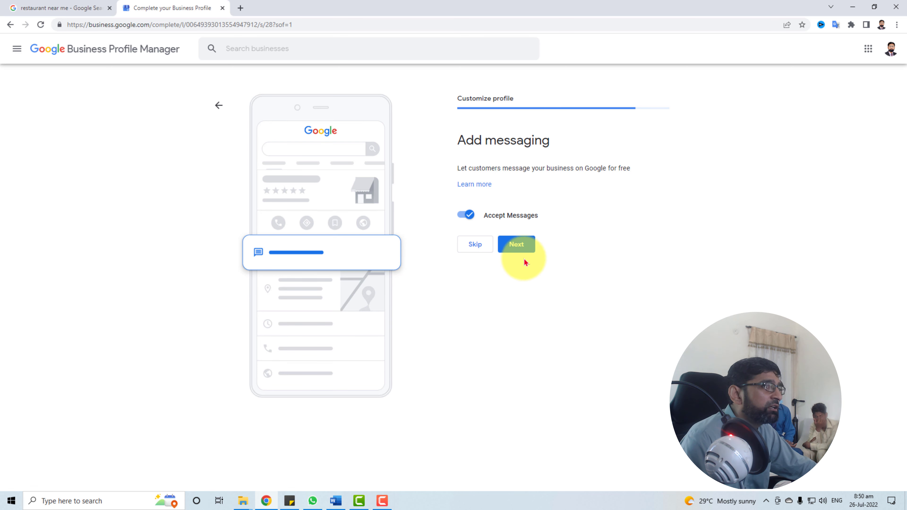
pyautogui.click(518, 246)
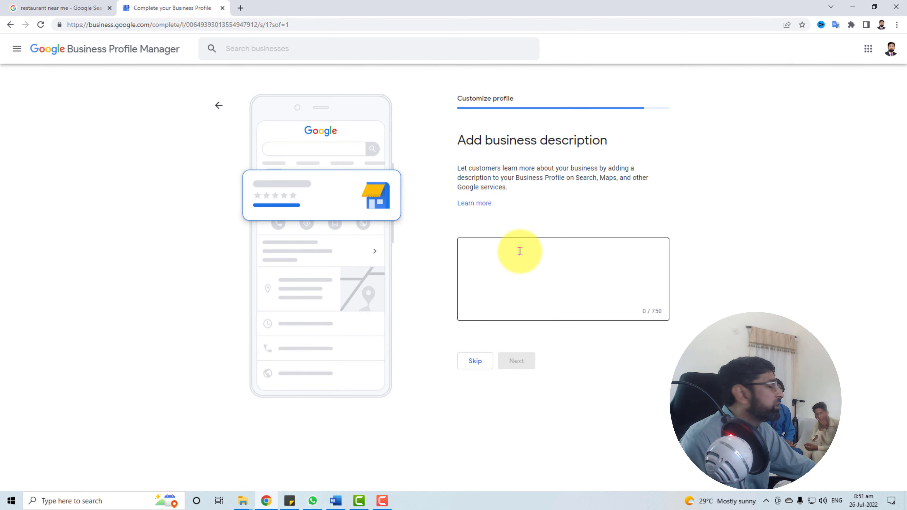
pyautogui.click(520, 252)
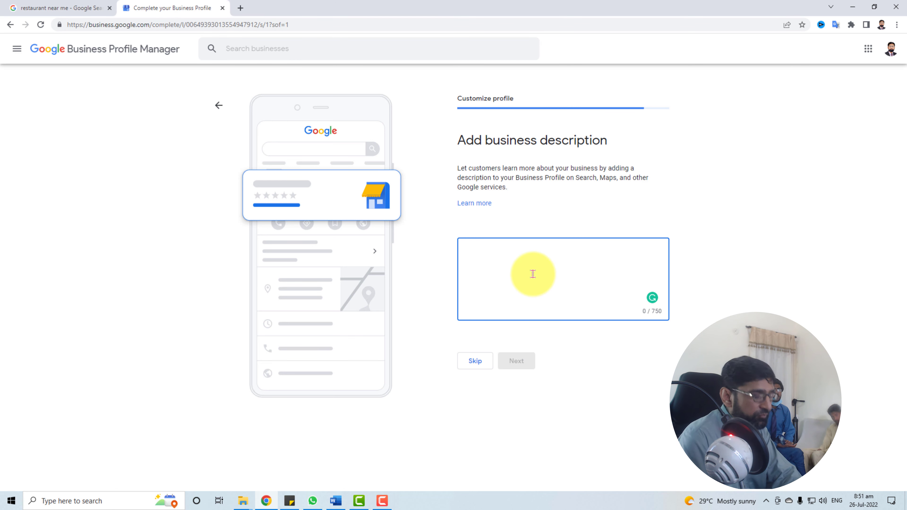
pyautogui.write('We art')
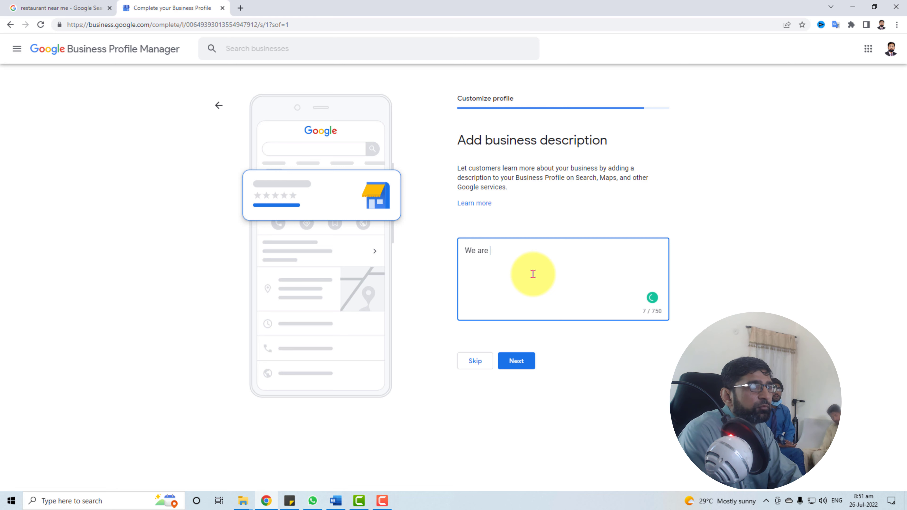
pyautogui.write(' offereing digit')
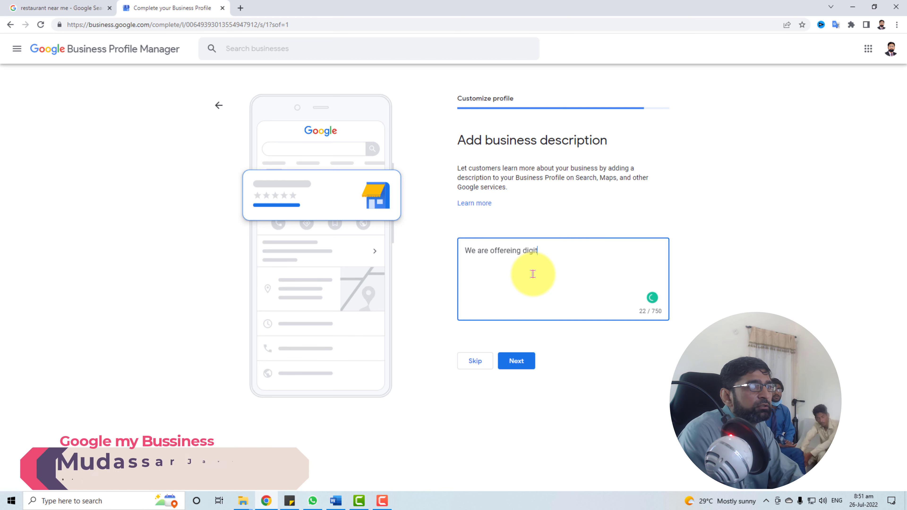
pyautogui.write('al marketing services')
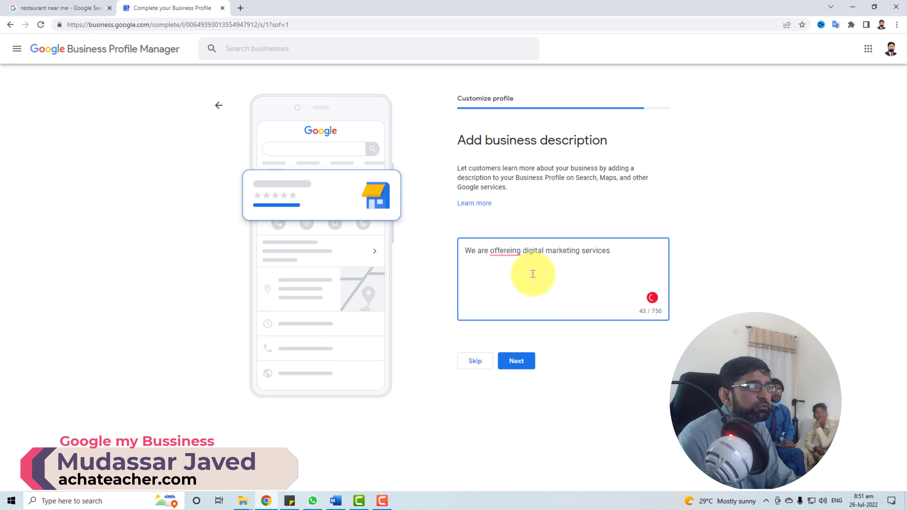
# - Correct the misspelled word in the business description to "offering" and submit the description
pyautogui.rightClick(504, 255)
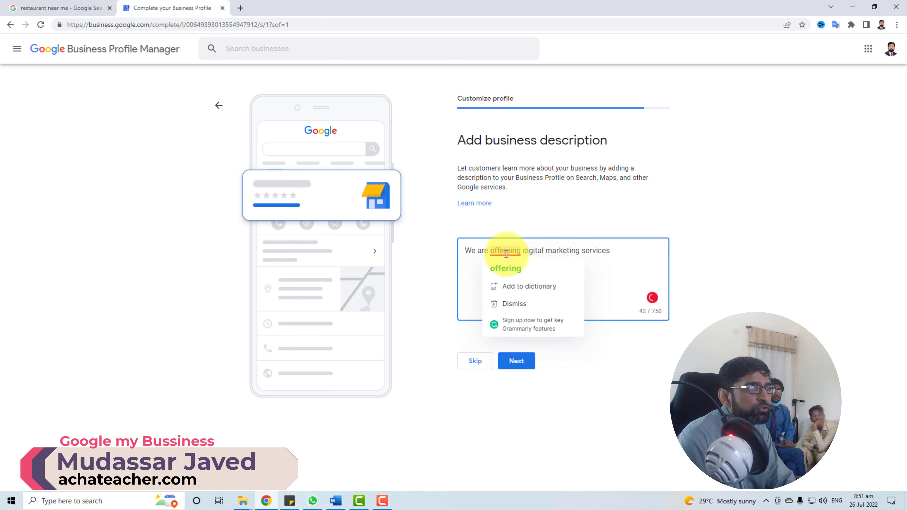
pyautogui.click(509, 266)
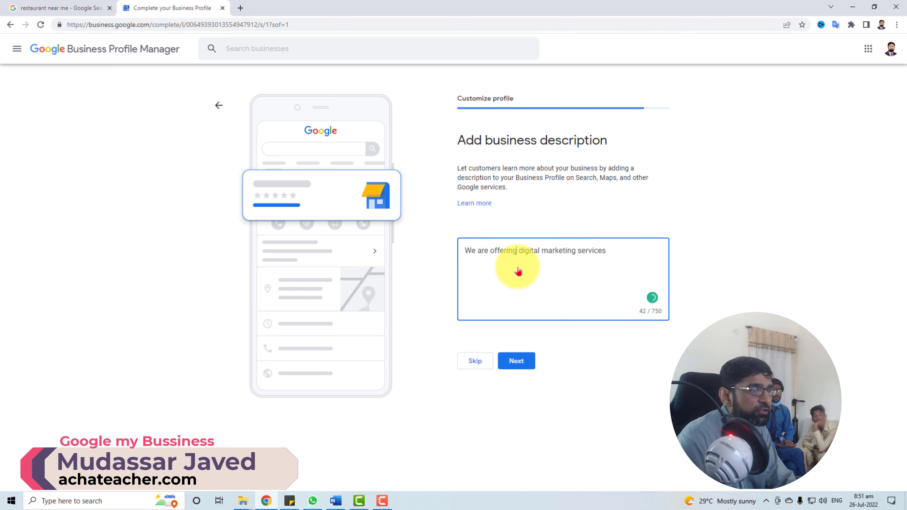
pyautogui.click(518, 367)
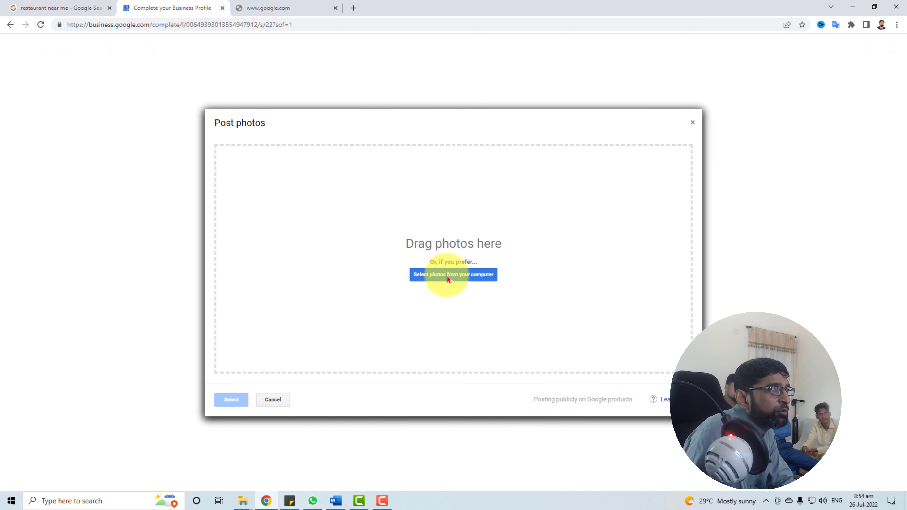
# - Choose the Gift-shop image from the computer's Desktop as the business photo
pyautogui.click(449, 279)
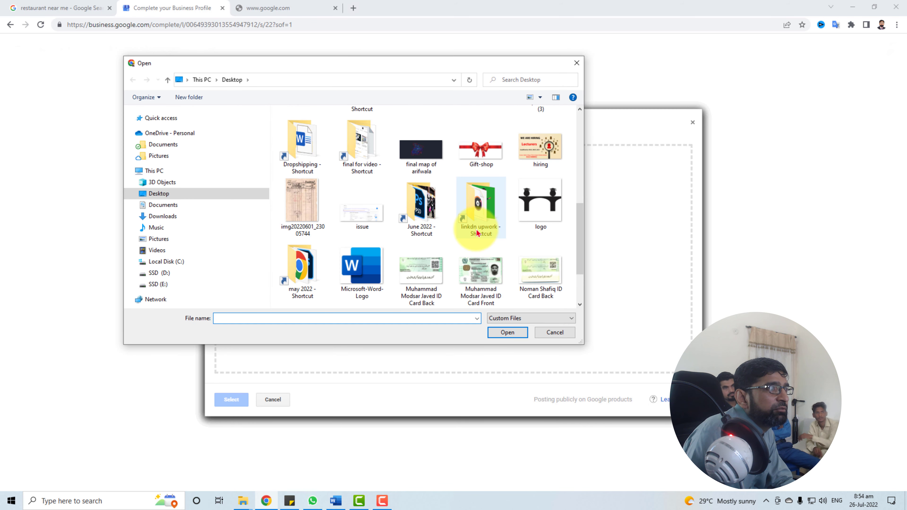
pyautogui.doubleClick(483, 154)
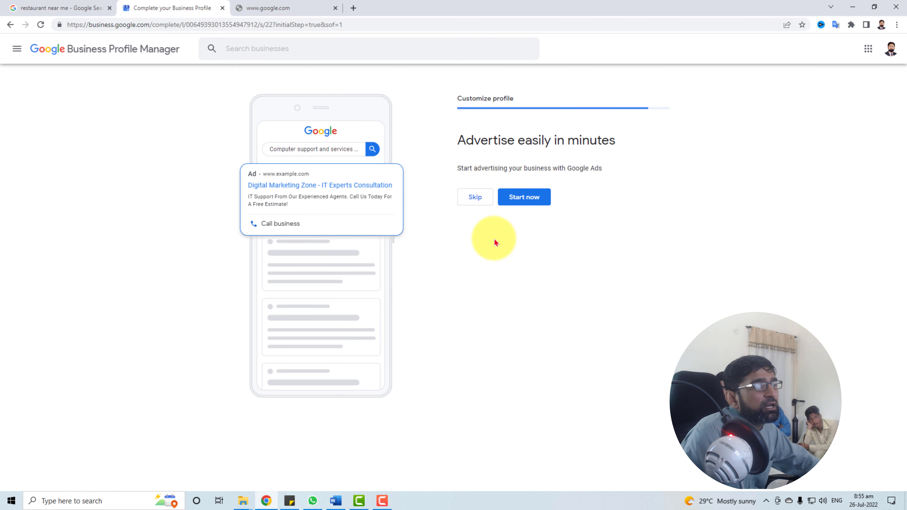
# - Skip the Google Ads offer and continue past the final notice to finish customizing the profile
pyautogui.moveTo(458, 144); pyautogui.dragTo(617, 142)
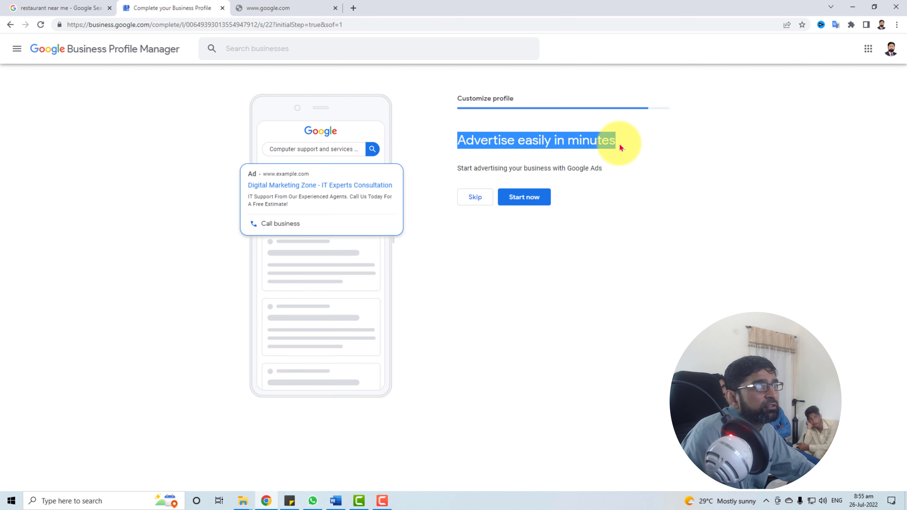
pyautogui.click(604, 247)
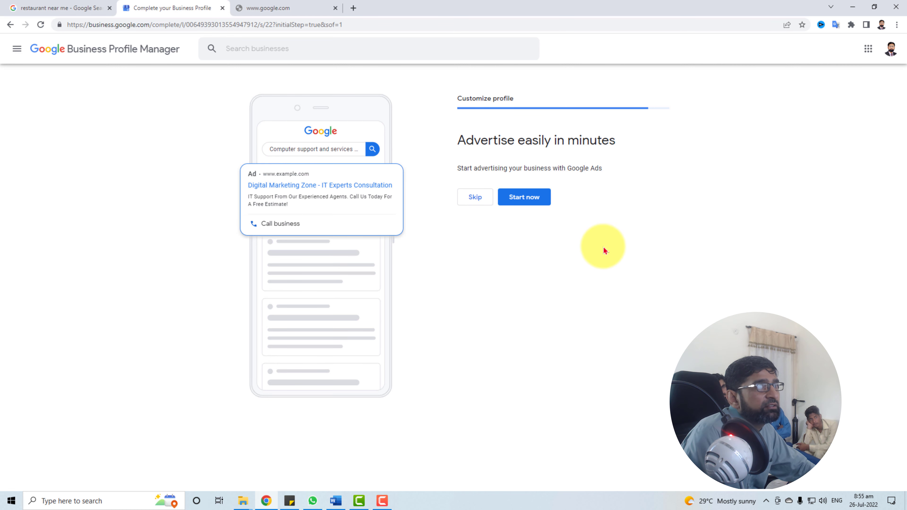
pyautogui.click(475, 199)
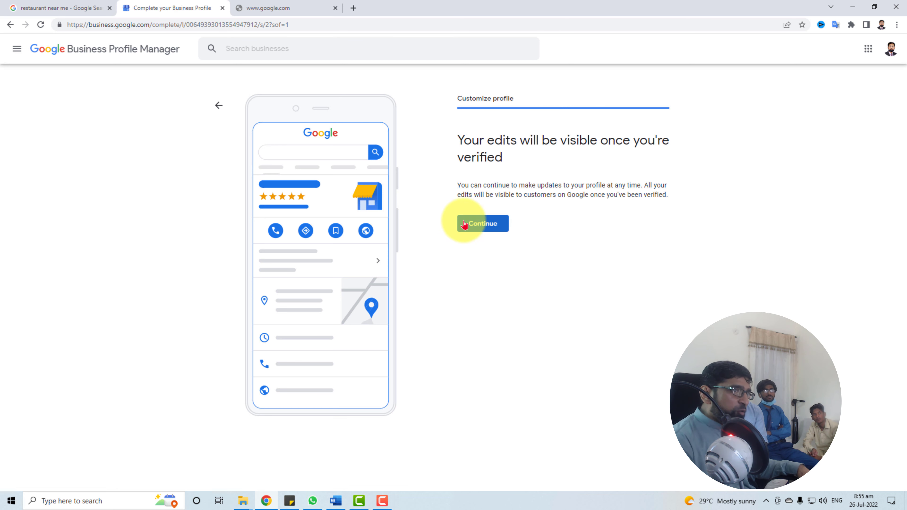
pyautogui.click(489, 225)
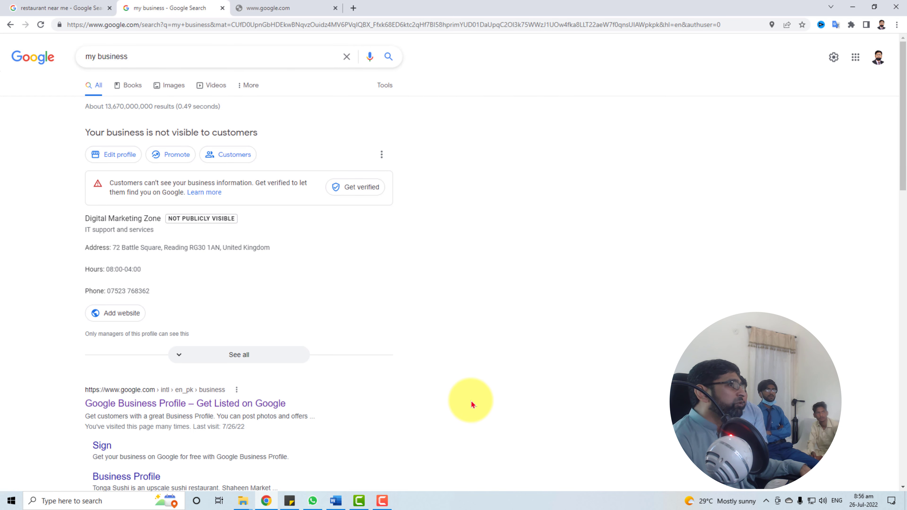
# - Open business.google.com in a new browser tab to show the list of managed businesses
pyautogui.click(354, 8)
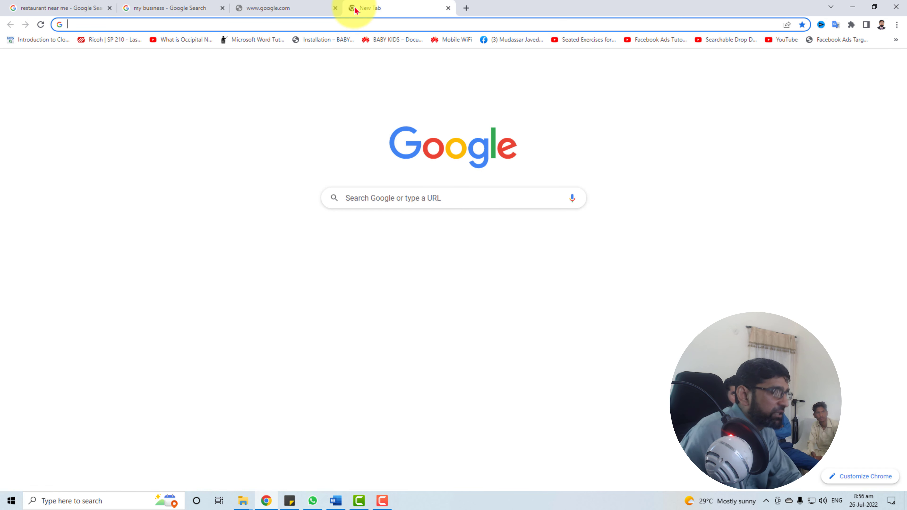
pyautogui.write('google')
pyautogui.press('Escape')
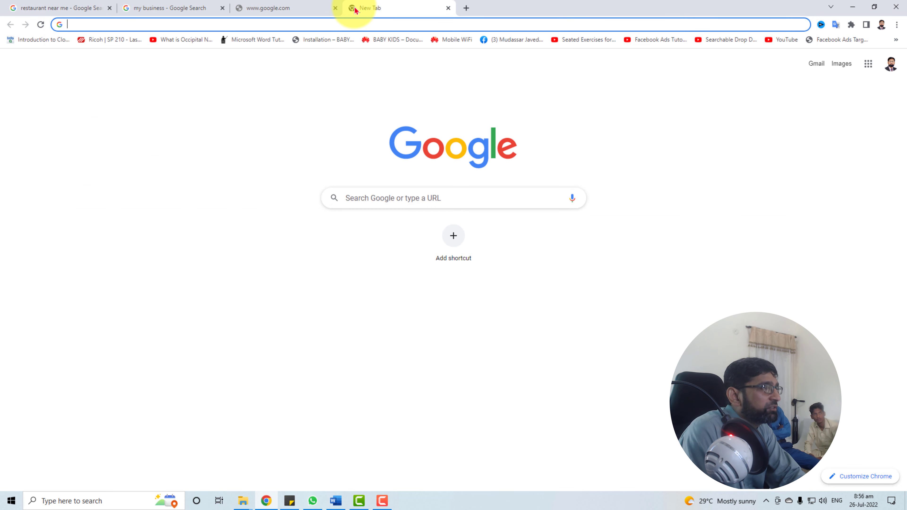
pyautogui.write('bsu')
pyautogui.press('BackSpace')
pyautogui.press('BackSpace')
pyautogui.write('usiness.google')
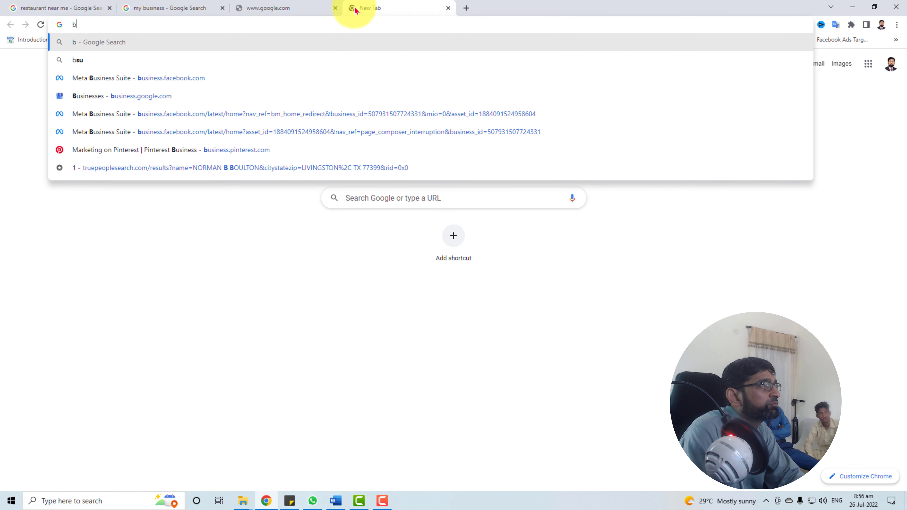
pyautogui.press('Return')
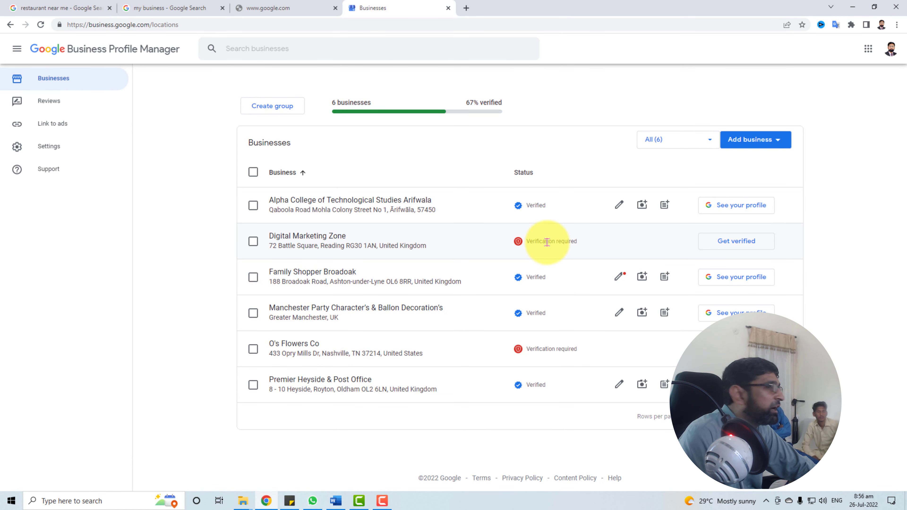
# - Start verification for O's Flowers Co and confirm that none of the suggested existing businesses match
pyautogui.moveTo(525, 242); pyautogui.dragTo(584, 244)
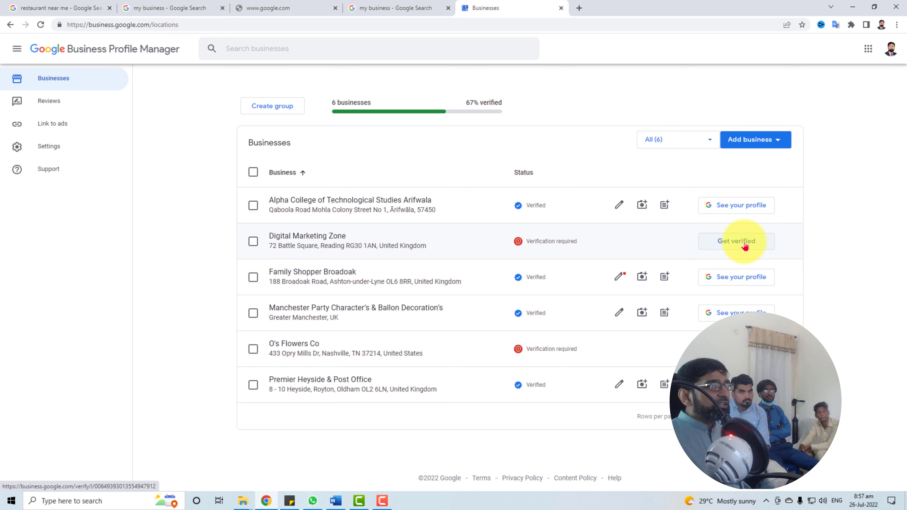
pyautogui.click(736, 349)
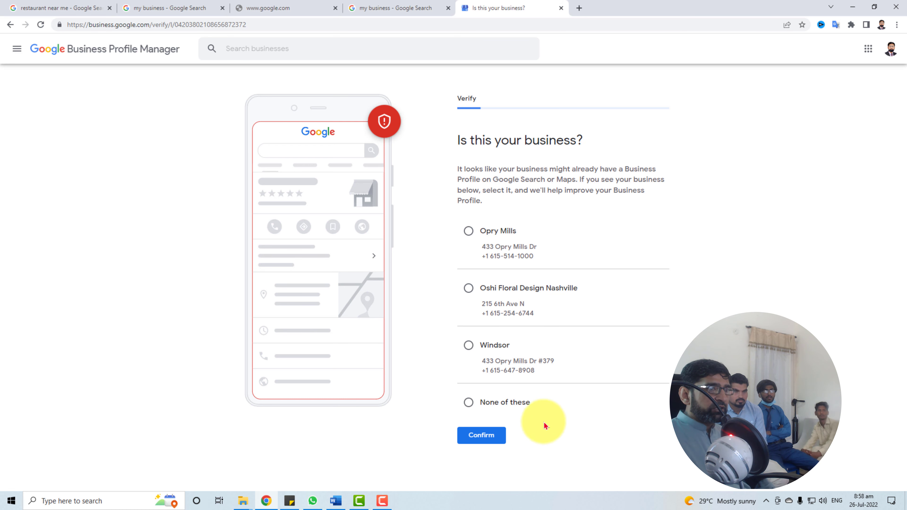
pyautogui.click(468, 402)
pyautogui.click(481, 435)
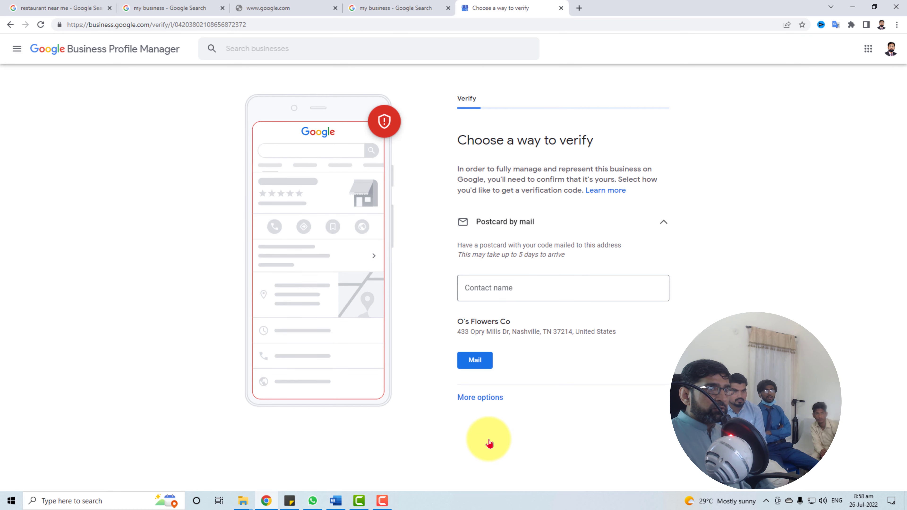
# - Enter the contact name and request the verification postcard by mail for O's Flowers Co
pyautogui.click(557, 224)
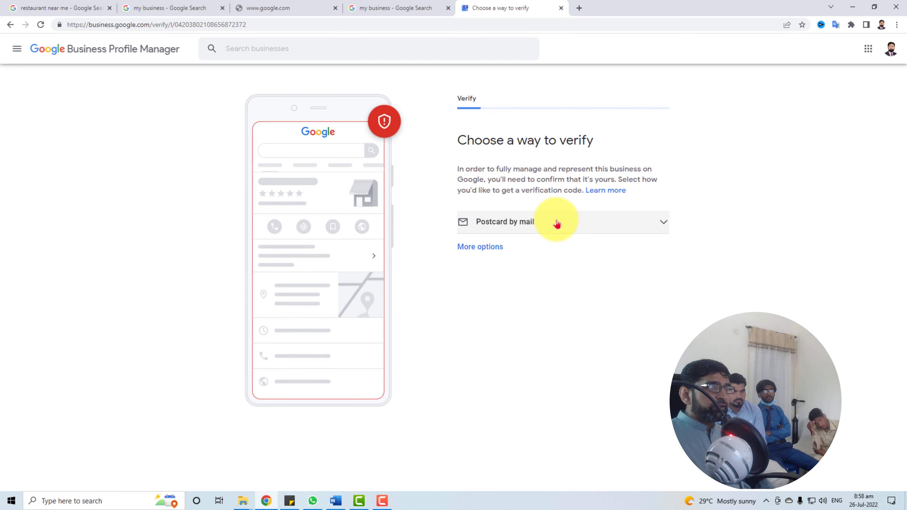
pyautogui.click(557, 224)
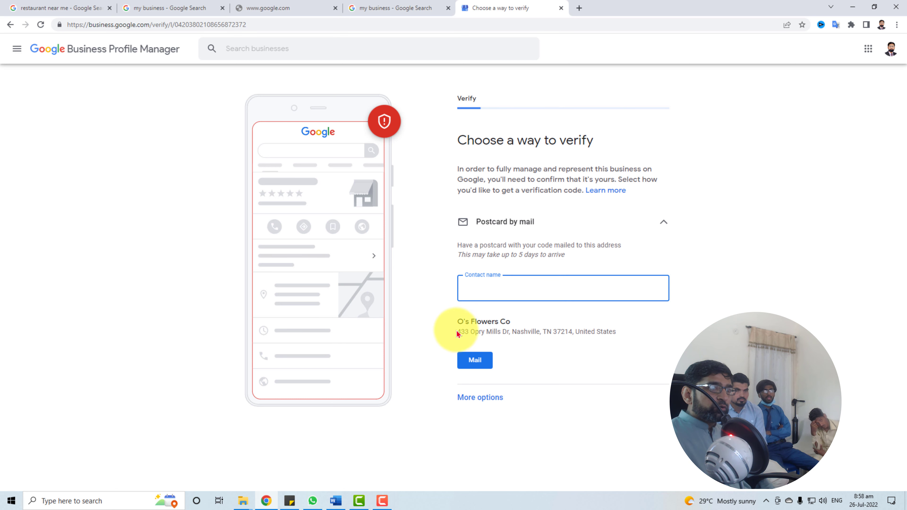
pyautogui.moveTo(457, 334); pyautogui.dragTo(620, 332)
pyautogui.click(507, 290)
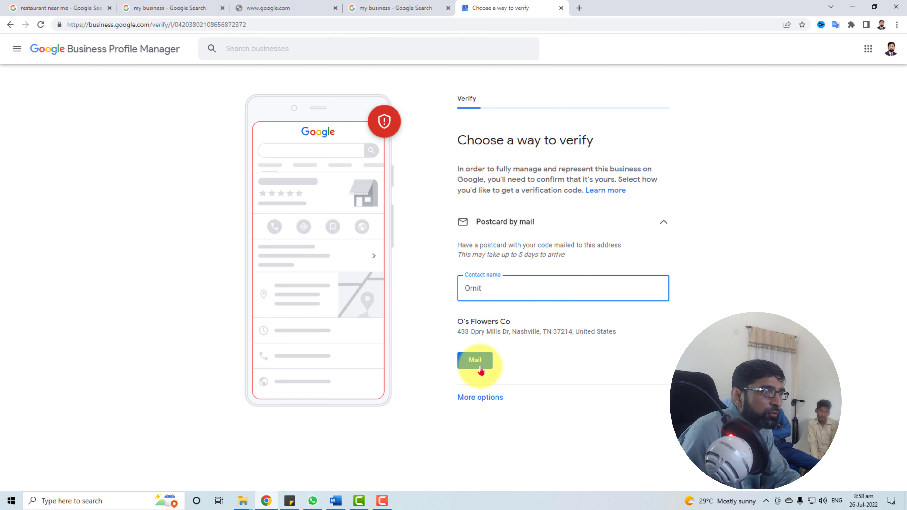
pyautogui.click(473, 364)
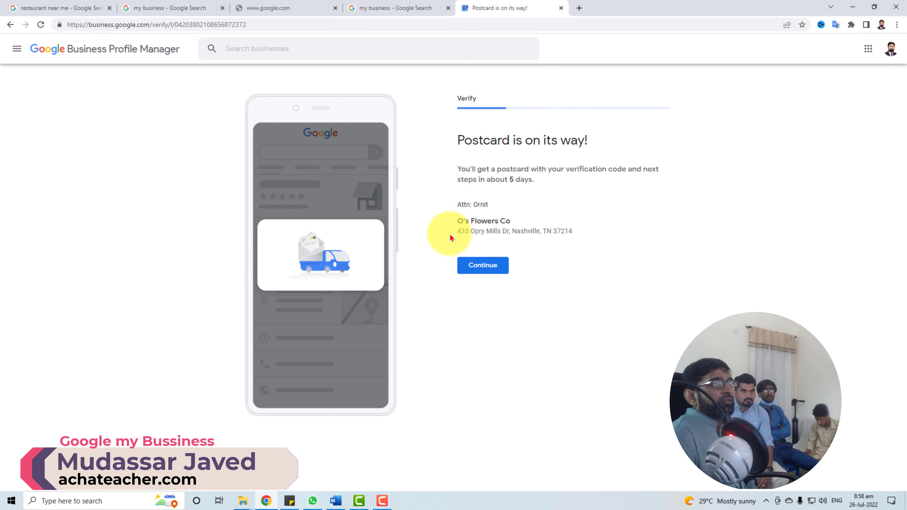
# - Continue past the postcard confirmation and try to skip the Google Ads offer
pyautogui.moveTo(458, 232); pyautogui.dragTo(590, 229)
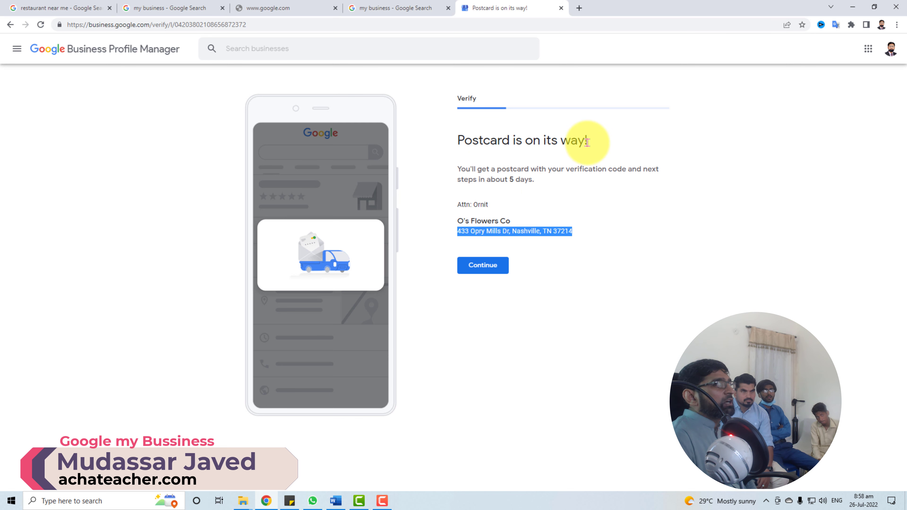
pyautogui.click(484, 267)
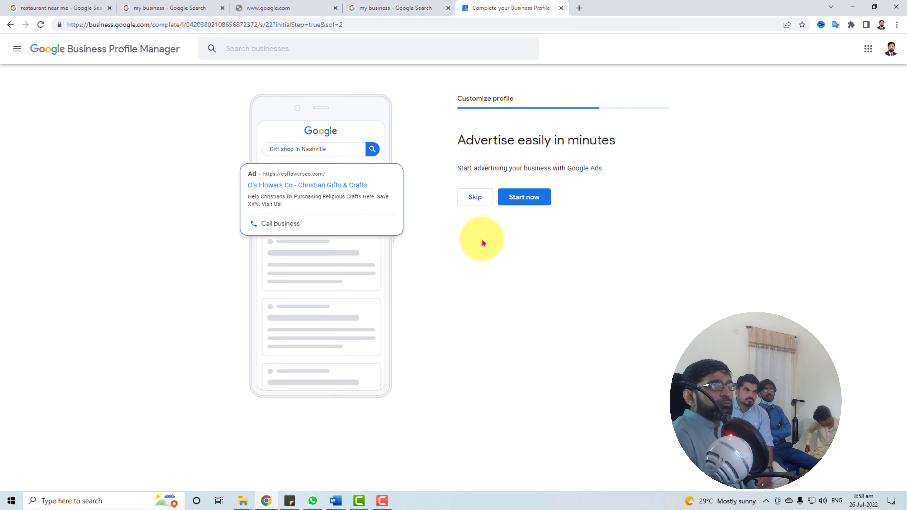
pyautogui.click(475, 202)
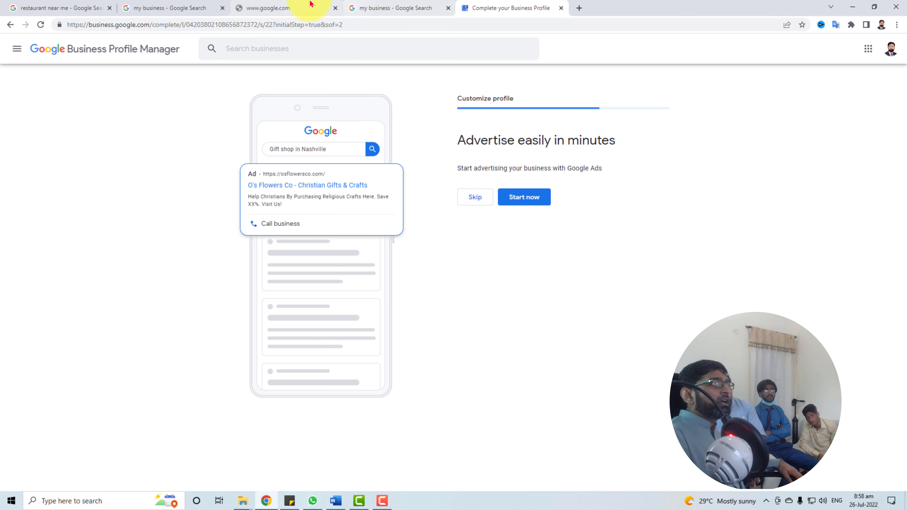
# - Return to the list of managed businesses at business.google.com
pyautogui.click(580, 8)
pyautogui.write('googl')
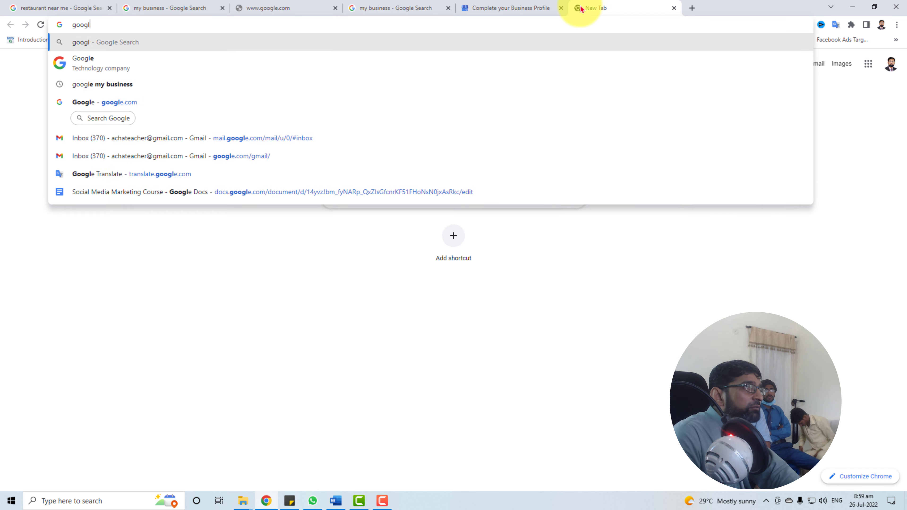
pyautogui.press('BackSpace')
pyautogui.press('BackSpace')
pyautogui.press('BackSpace')
pyautogui.press('BackSpace')
pyautogui.press('BackSpace')
pyautogui.write('business.goo')
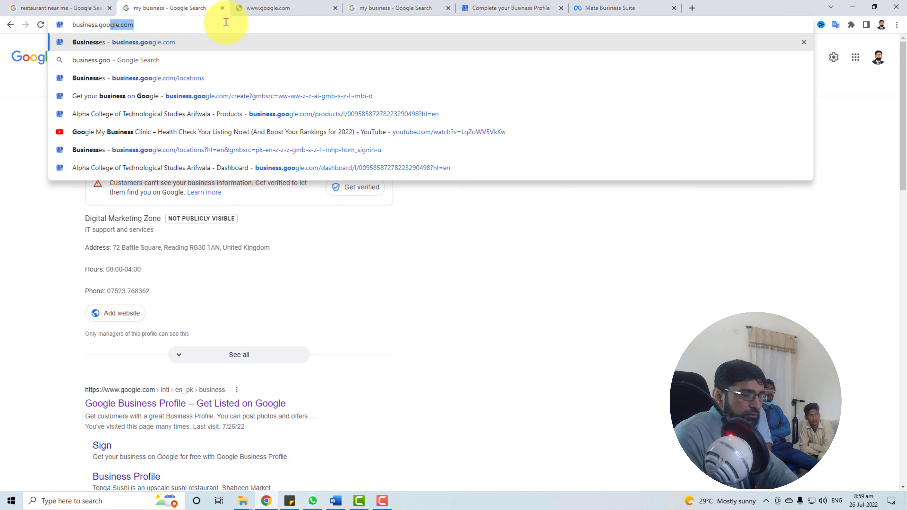
pyautogui.press('Return')
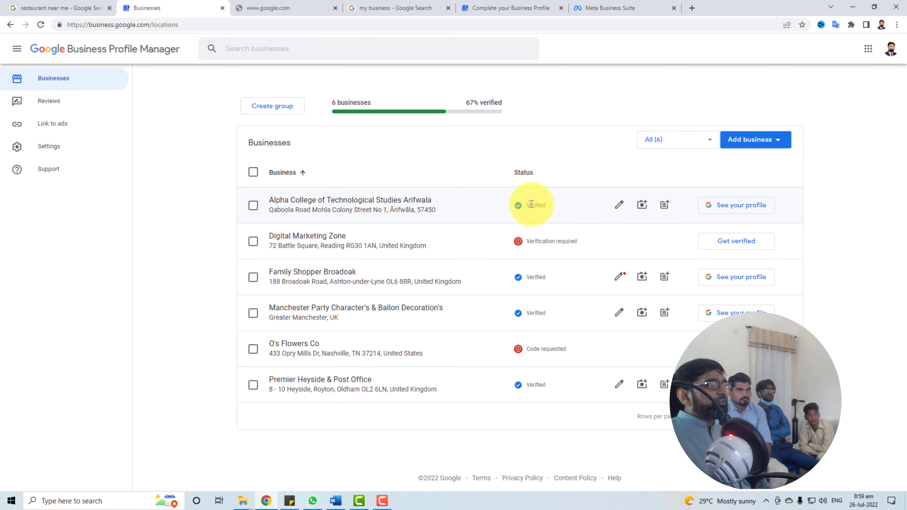
# - Check the verification status of Alpha College of Technological Studies Arifwala in the businesses list
pyautogui.click(262, 201)
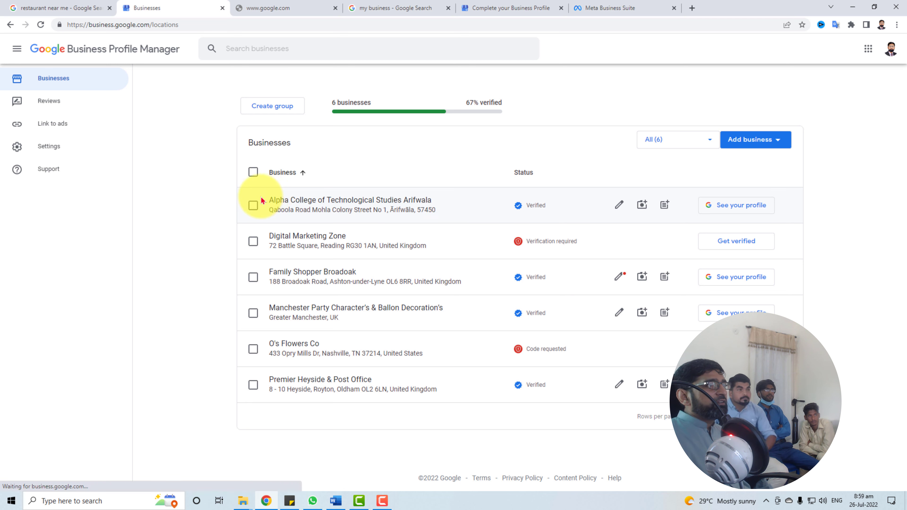
pyautogui.moveTo(262, 201); pyautogui.dragTo(464, 211)
pyautogui.click(547, 211)
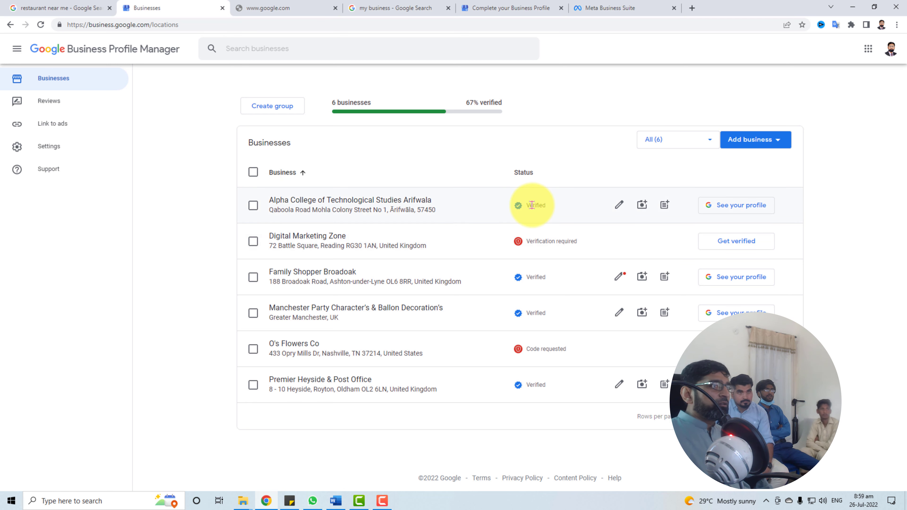